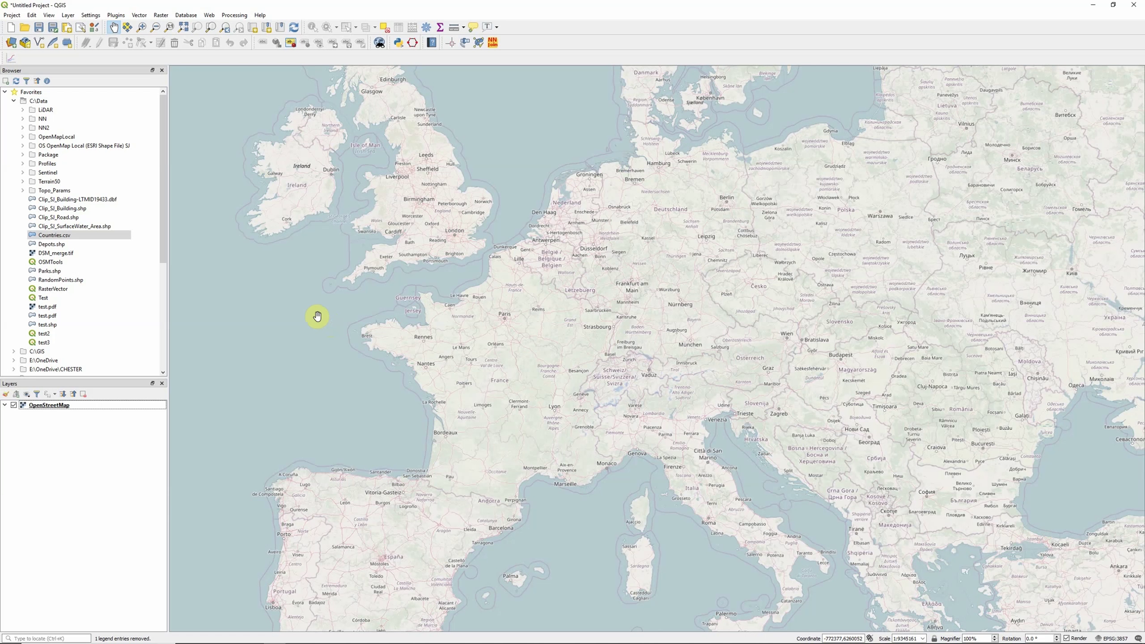
Add Countries.csv to the map and review its 10-row attribute table of countries
{"action": "left_click", "coordinate": [62, 238]}
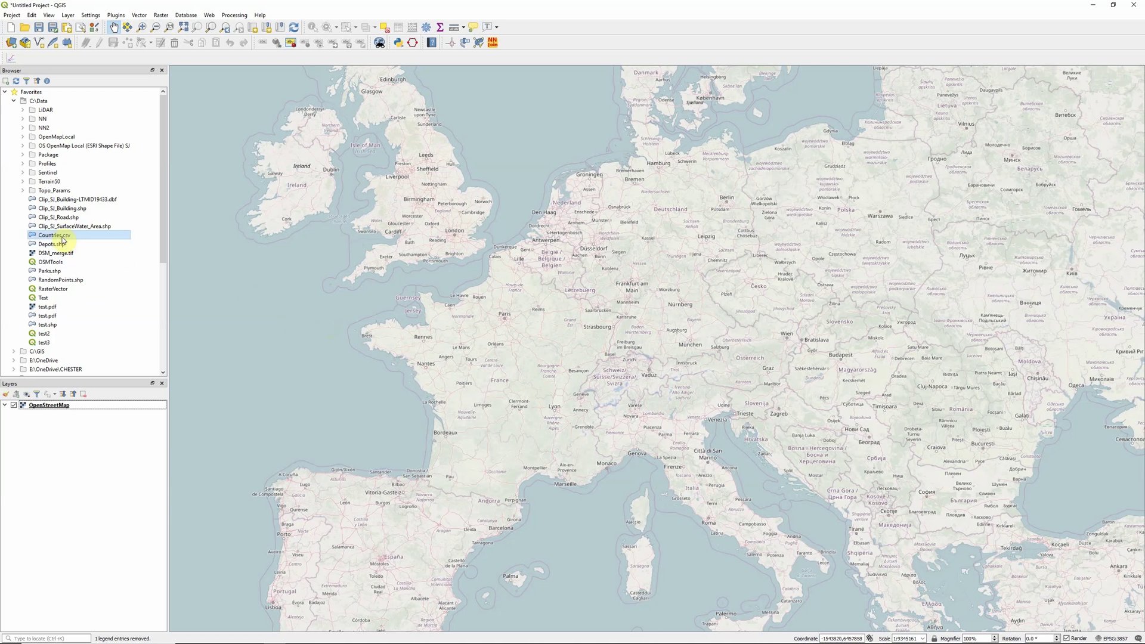
{"action": "left_click_drag", "start_coordinate": [63, 239], "coordinate": [369, 290]}
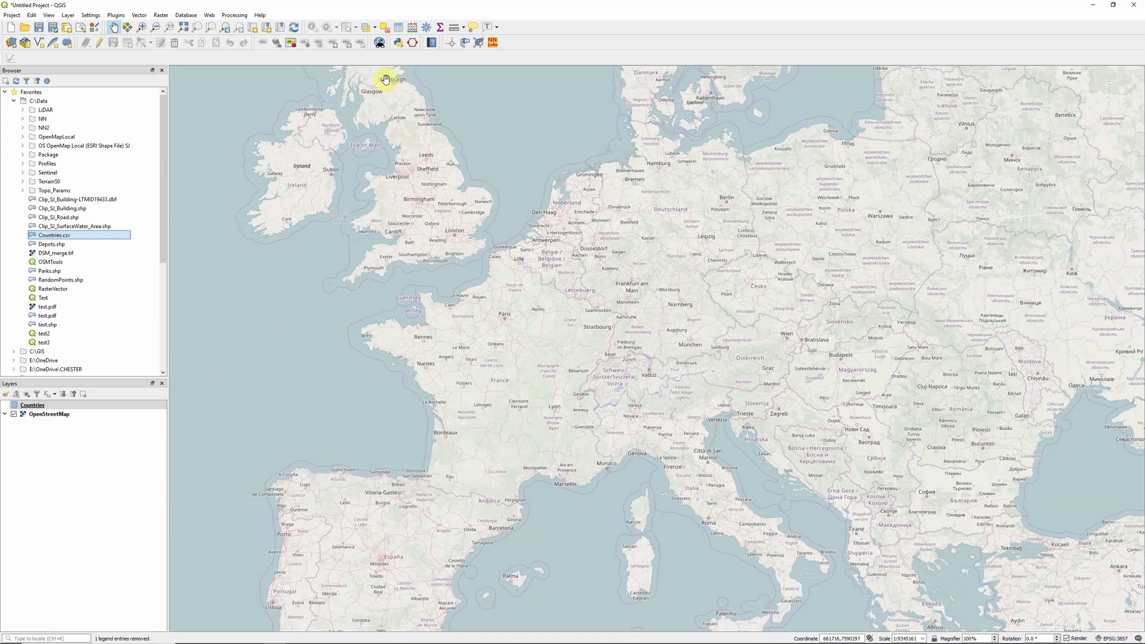
{"action": "right_click", "coordinate": [21, 406]}
{"action": "left_click", "coordinate": [62, 468]}
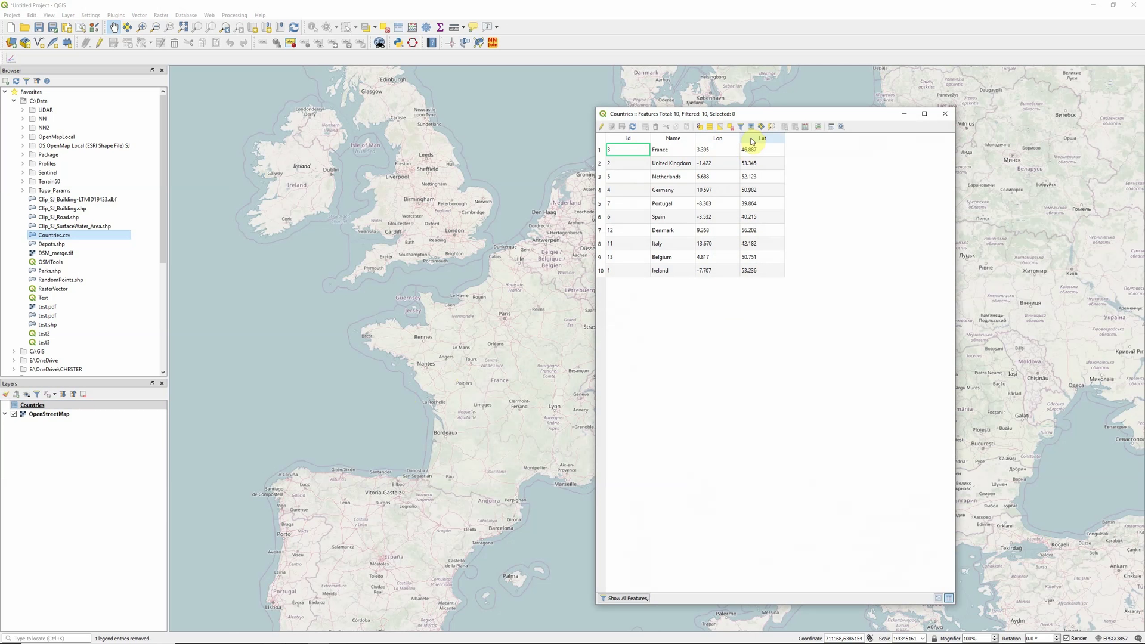
{"action": "left_click", "coordinate": [944, 113]}
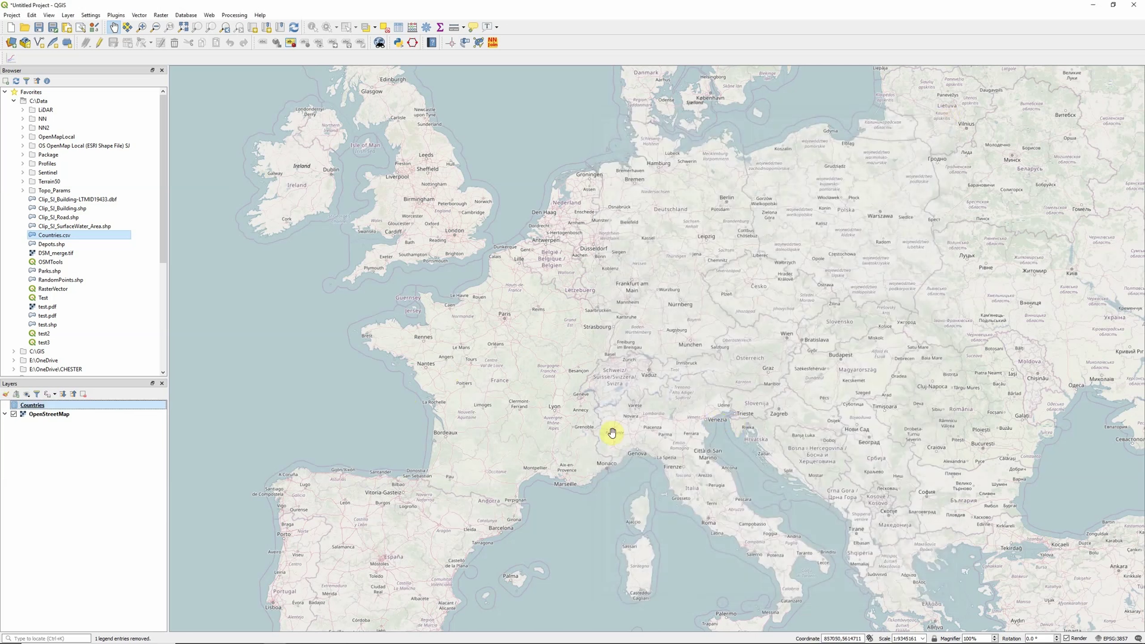
{"action": "right_click", "coordinate": [42, 409]}
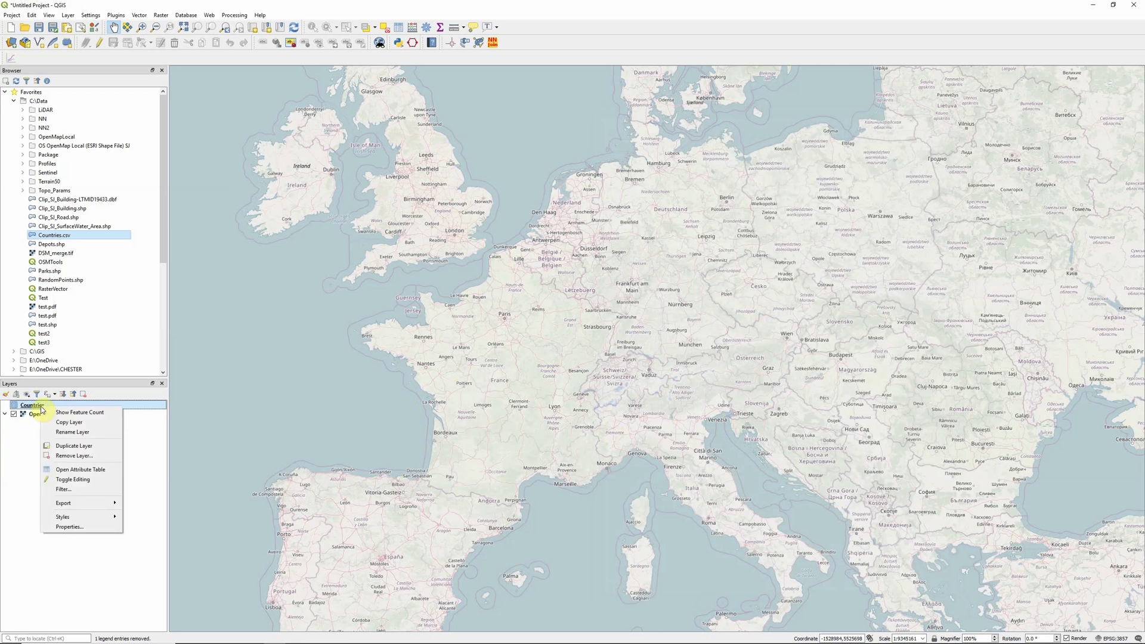
{"action": "left_click", "coordinate": [76, 525]}
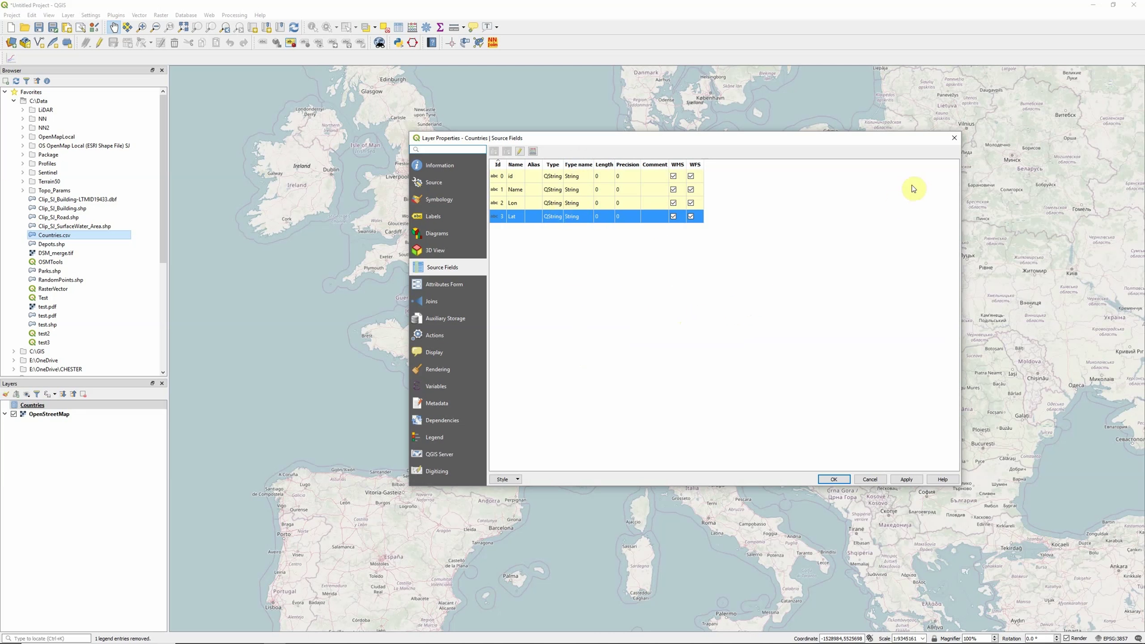
{"action": "left_click", "coordinate": [954, 138]}
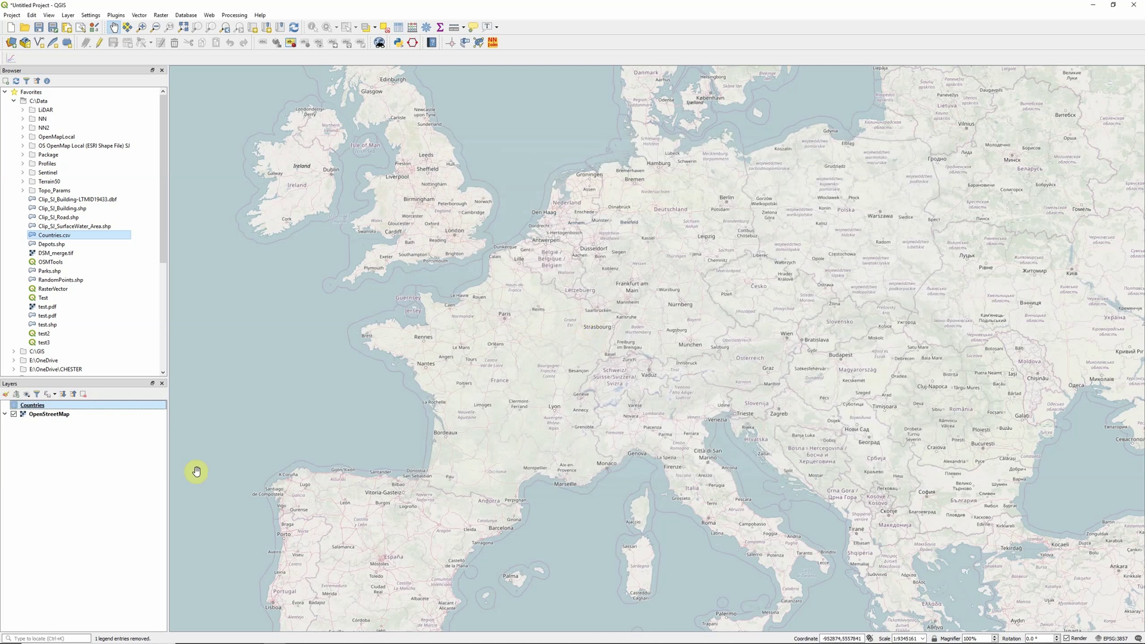
Remove the Countries layer from the project, confirming the removal
{"action": "right_click", "coordinate": [93, 406]}
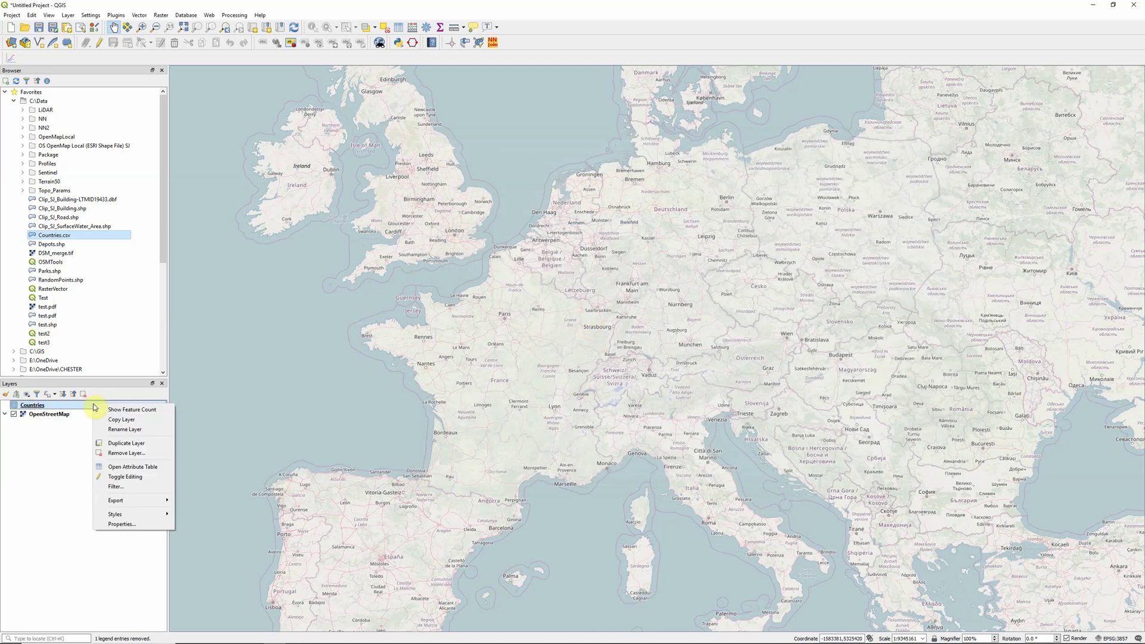
{"action": "left_click", "coordinate": [126, 453]}
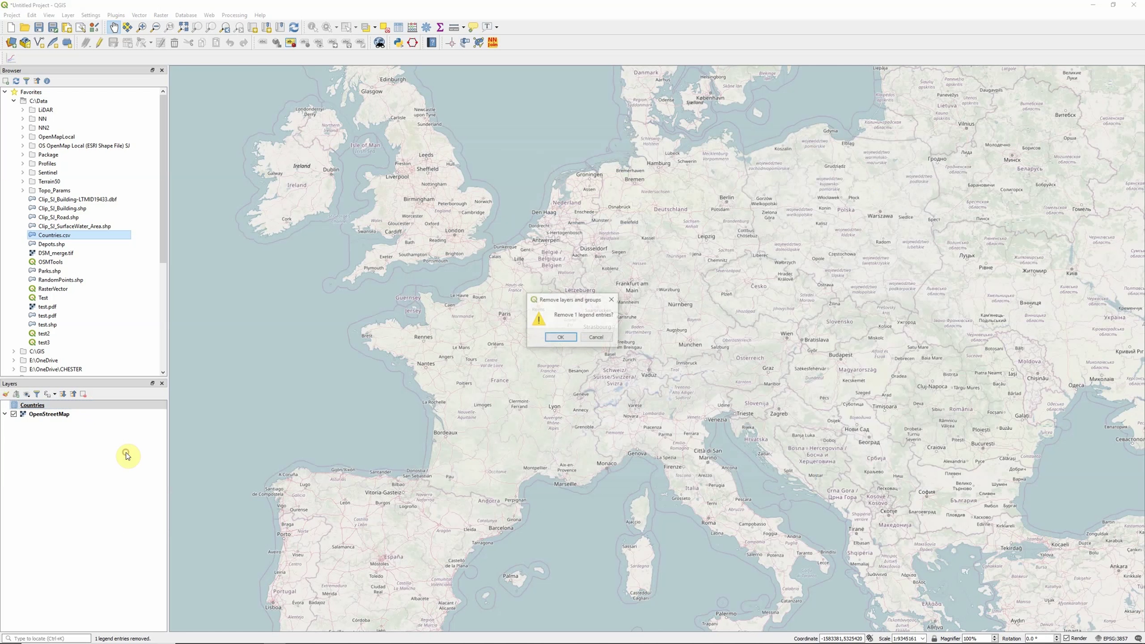
{"action": "left_click", "coordinate": [551, 335]}
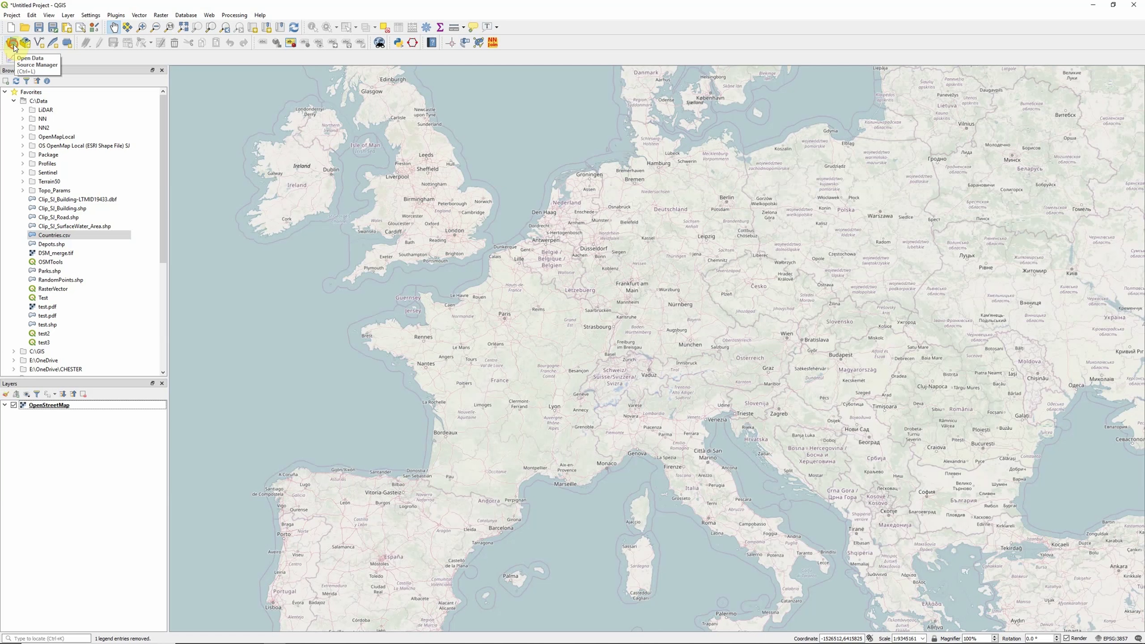
Start a Delimited Text import and select C:\Data\Countries.csv as its file
{"action": "left_click", "coordinate": [12, 44]}
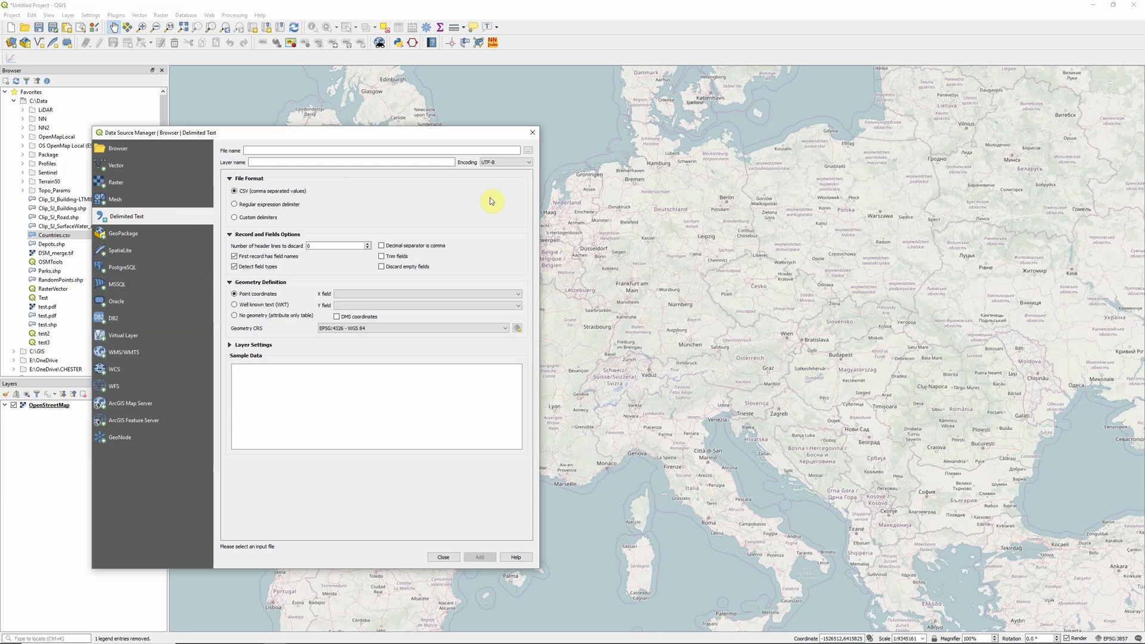
{"action": "left_click", "coordinate": [528, 152]}
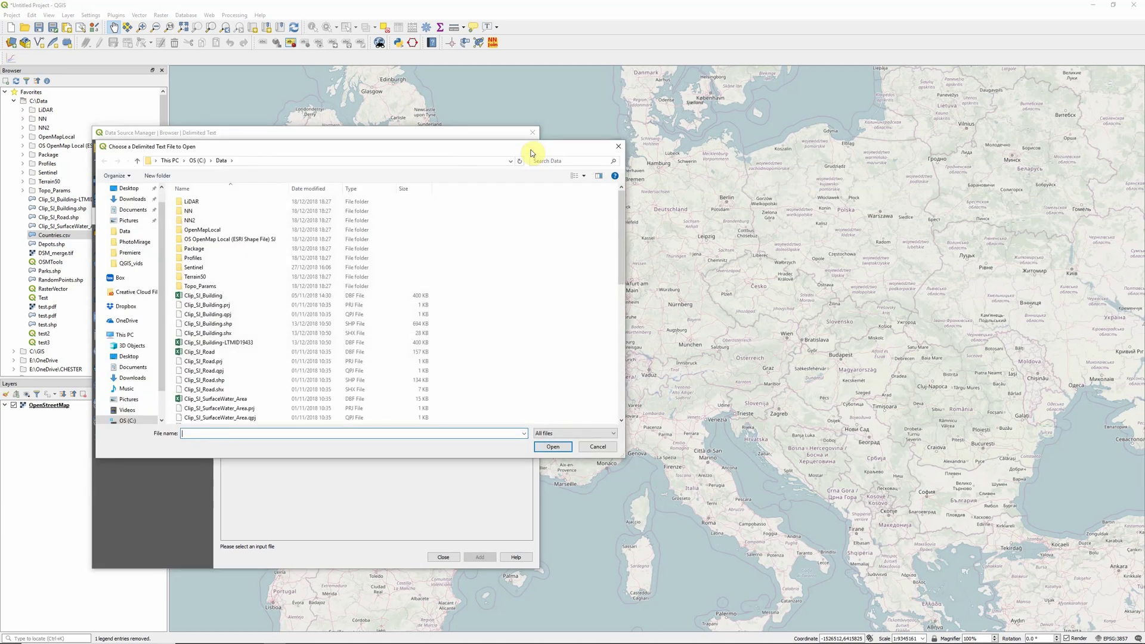
{"action": "scroll", "coordinate": [299, 312], "scroll_direction": "down", "scroll_amount": 3}
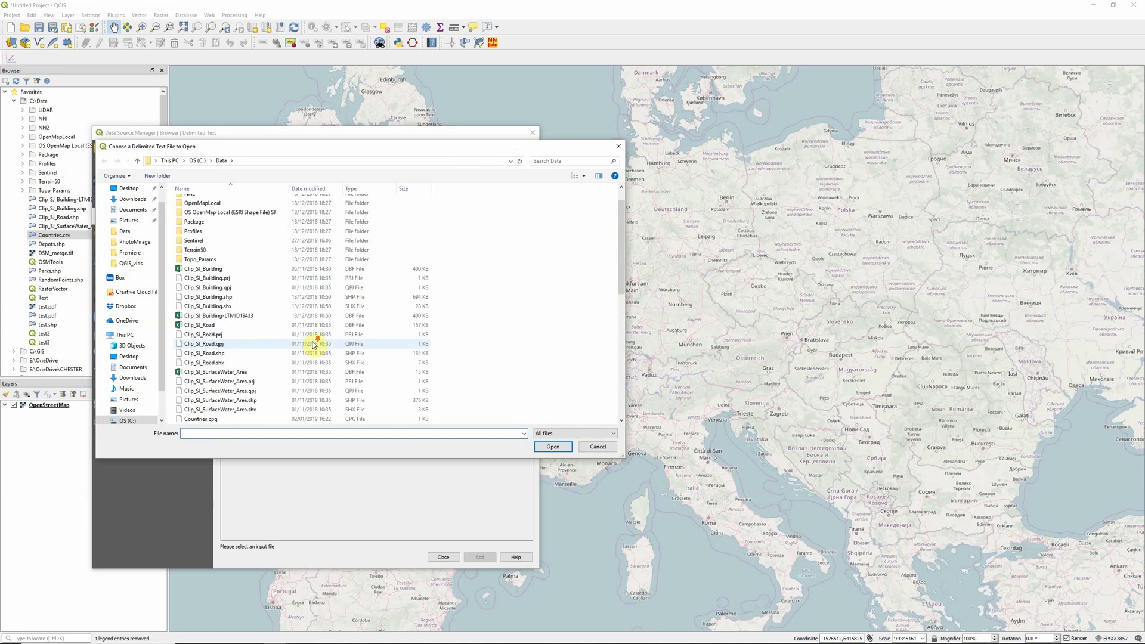
{"action": "left_click", "coordinate": [195, 372]}
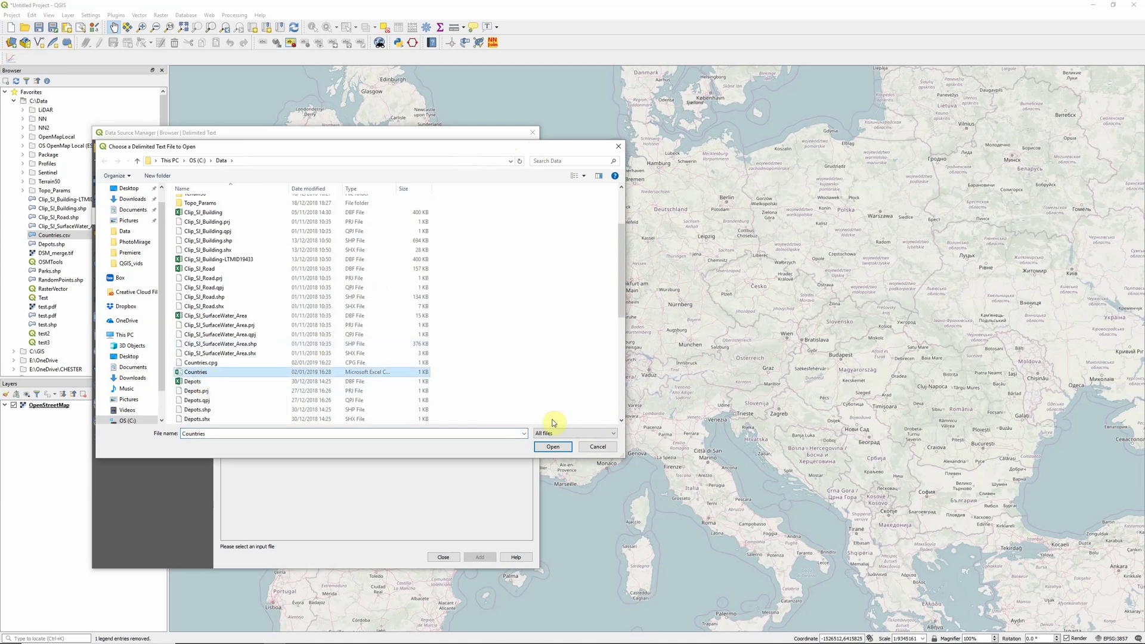
{"action": "left_click", "coordinate": [553, 447]}
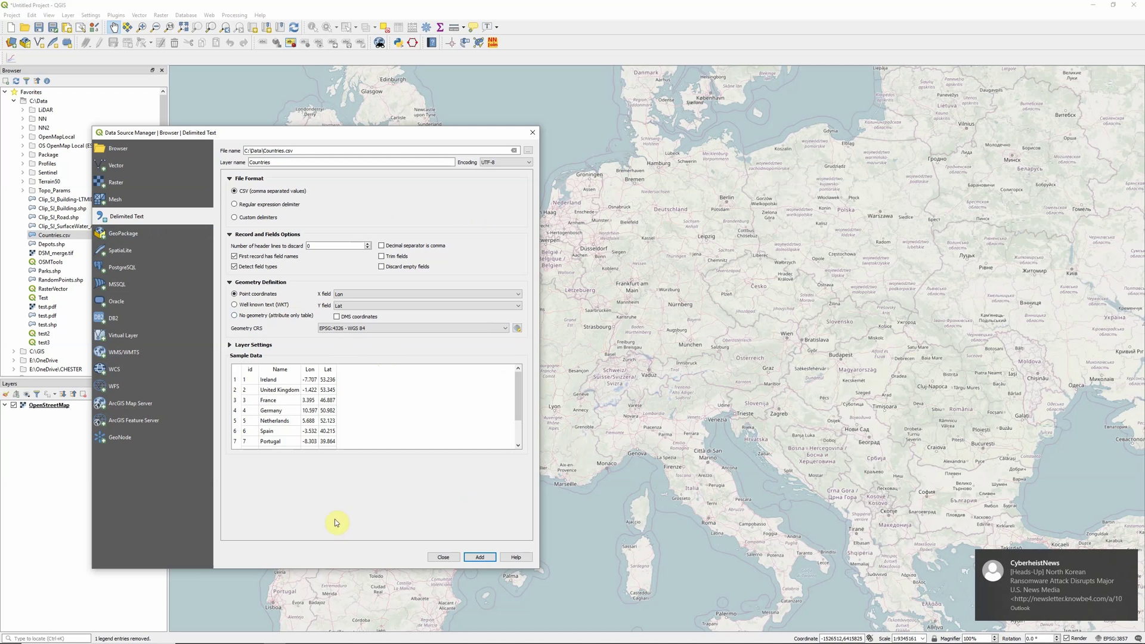
Turn on Detect field types for the Countries.csv import
{"action": "left_click", "coordinate": [234, 266]}
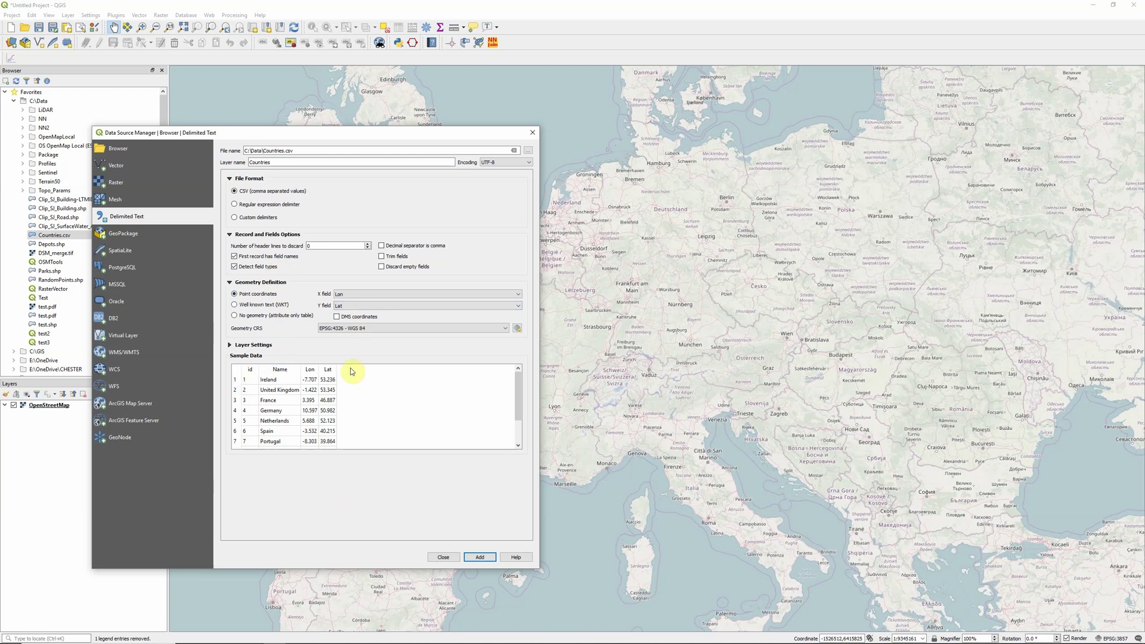
Add the Countries.csv points to the map as a layer
{"action": "left_click", "coordinate": [481, 558]}
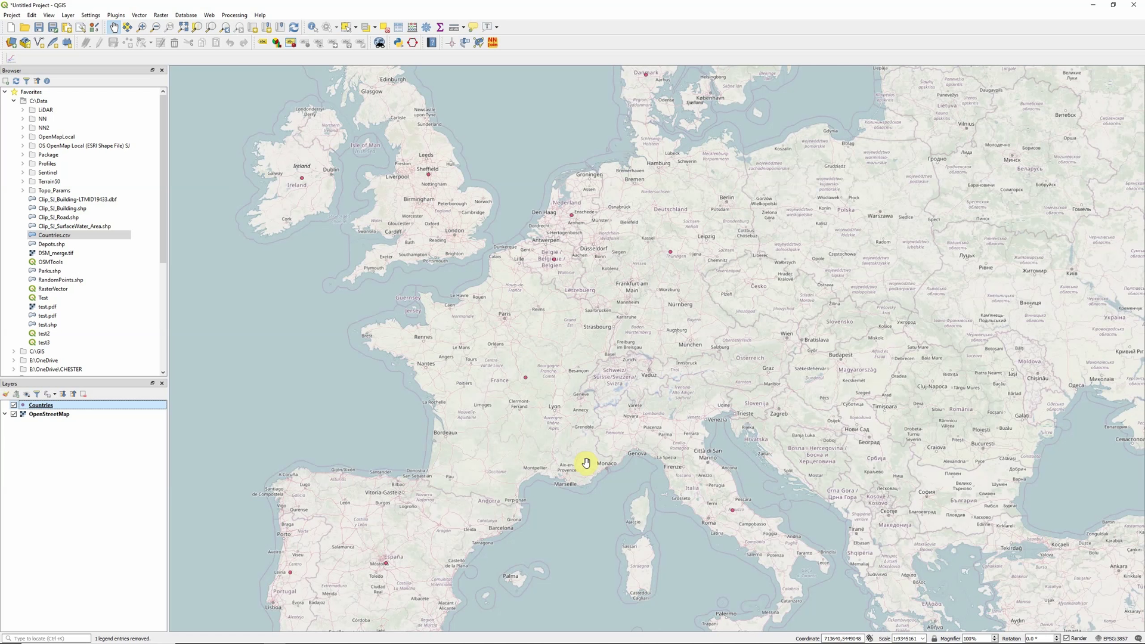
Set up exporting the Countries layer as an ESRI Shapefile named C:\Data\Countries.shp
{"action": "right_click", "coordinate": [40, 407]}
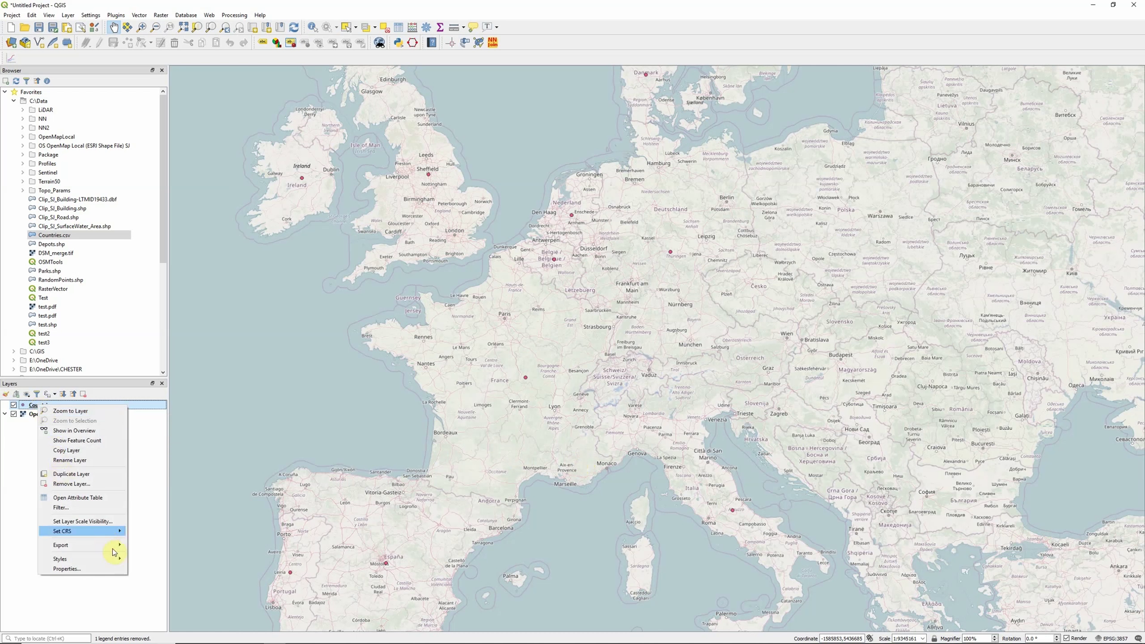
{"action": "mouse_move", "coordinate": [120, 549]}
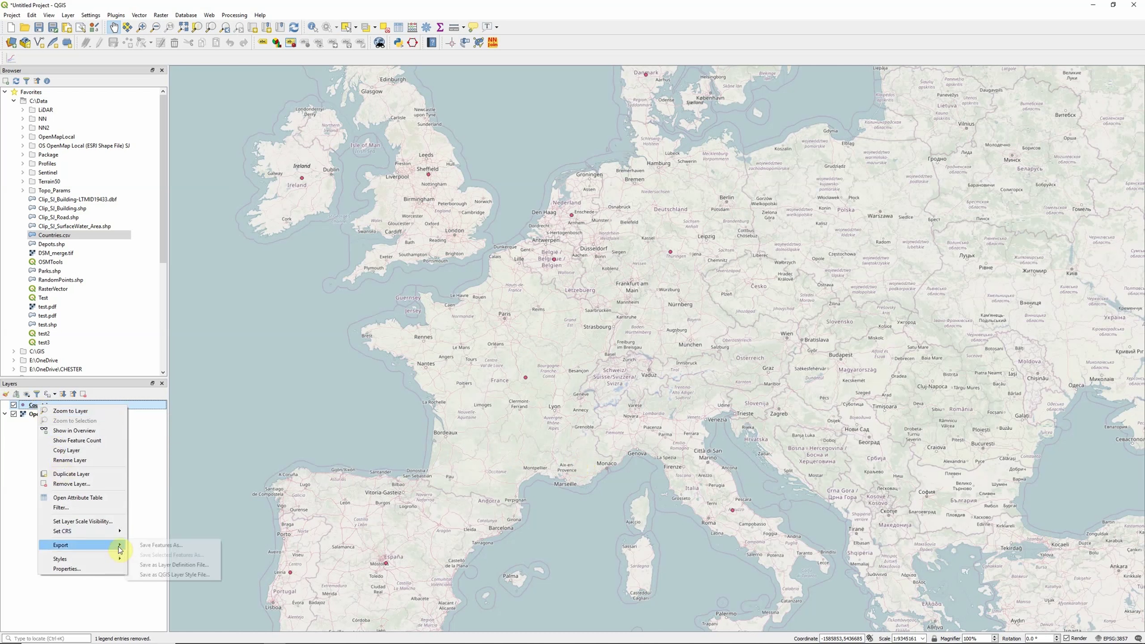
{"action": "left_click", "coordinate": [158, 546]}
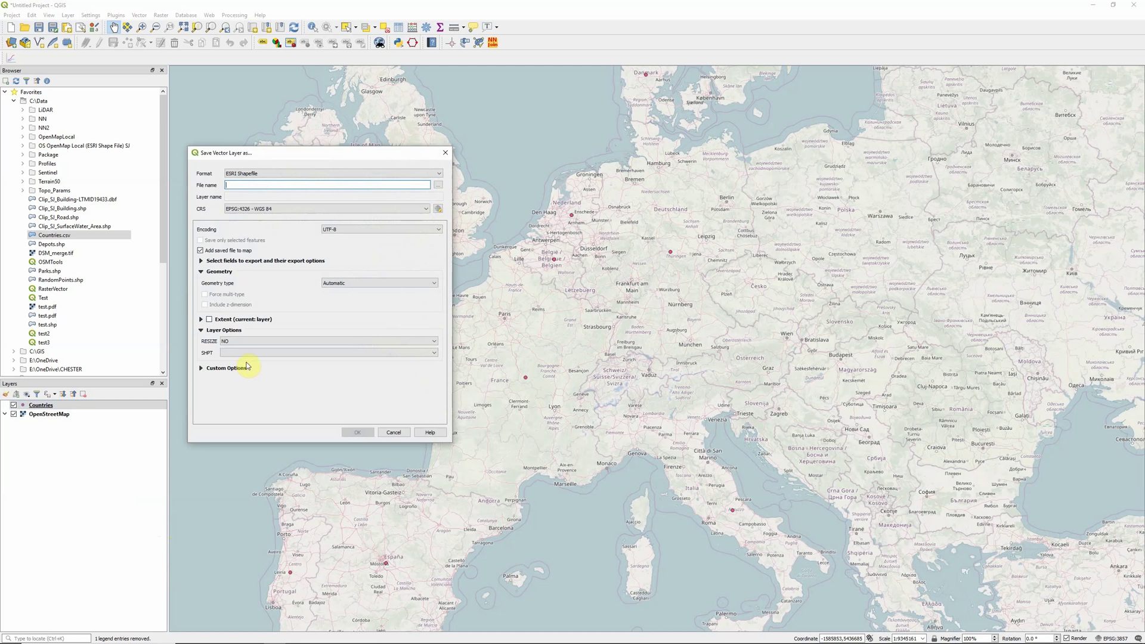
{"action": "left_click", "coordinate": [261, 173]}
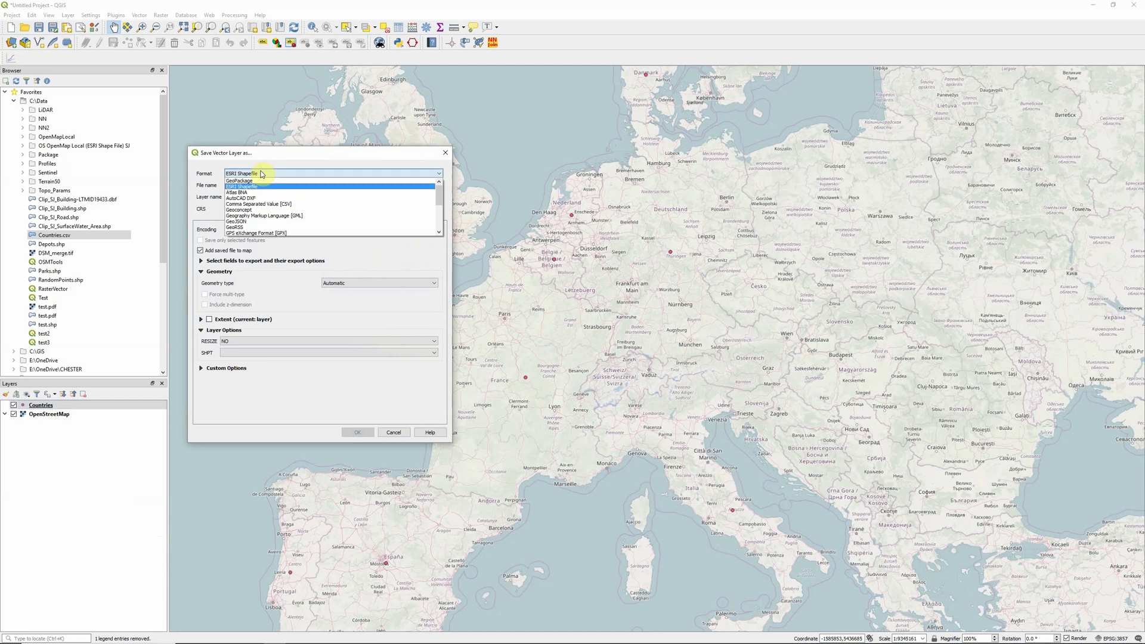
{"action": "left_click", "coordinate": [261, 186]}
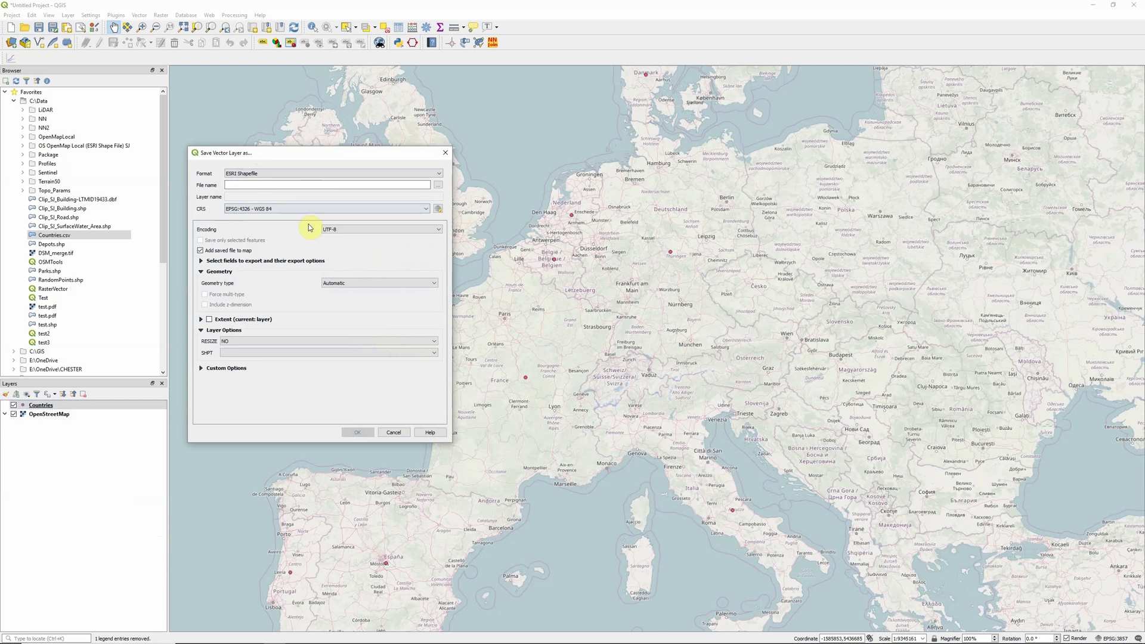
{"action": "left_click", "coordinate": [437, 187]}
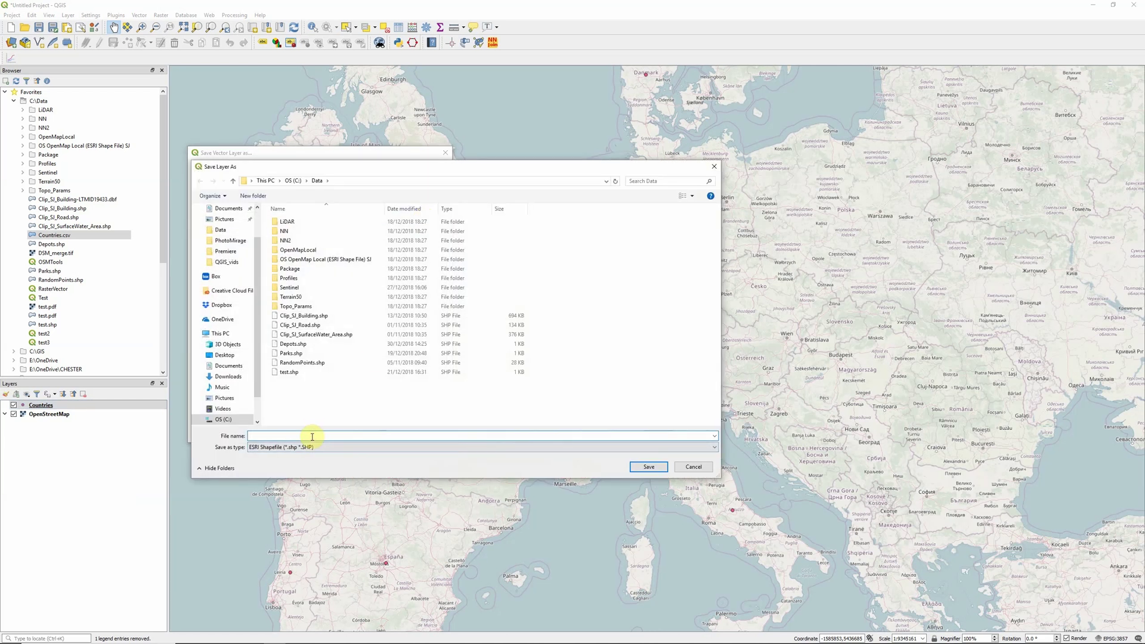
{"action": "type", "text": "Countries"}
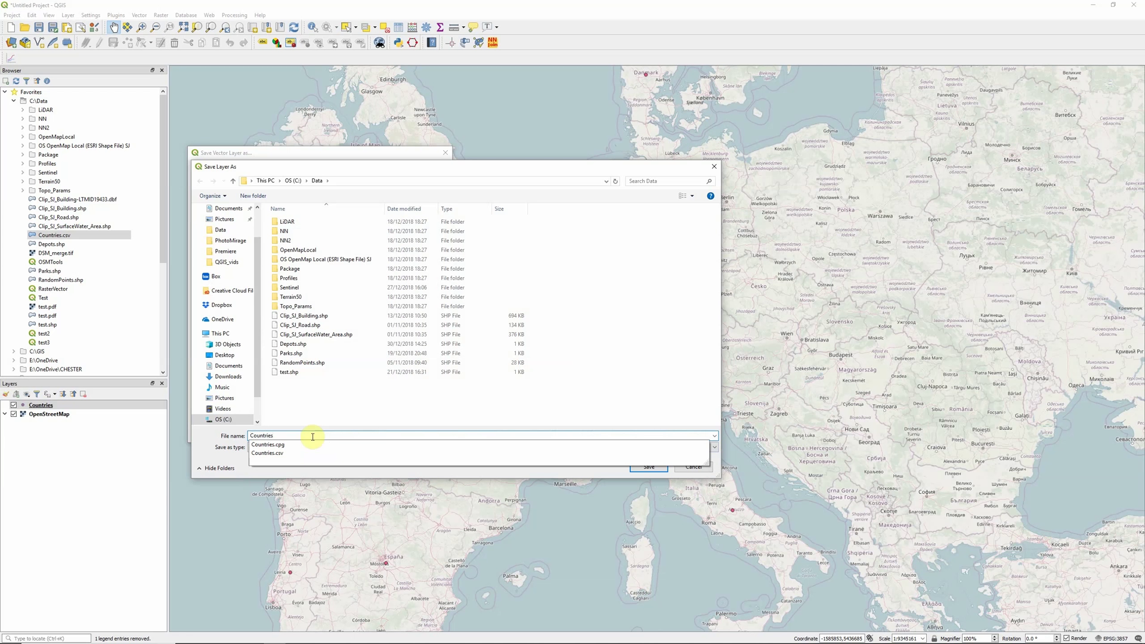
{"action": "left_click", "coordinate": [329, 416]}
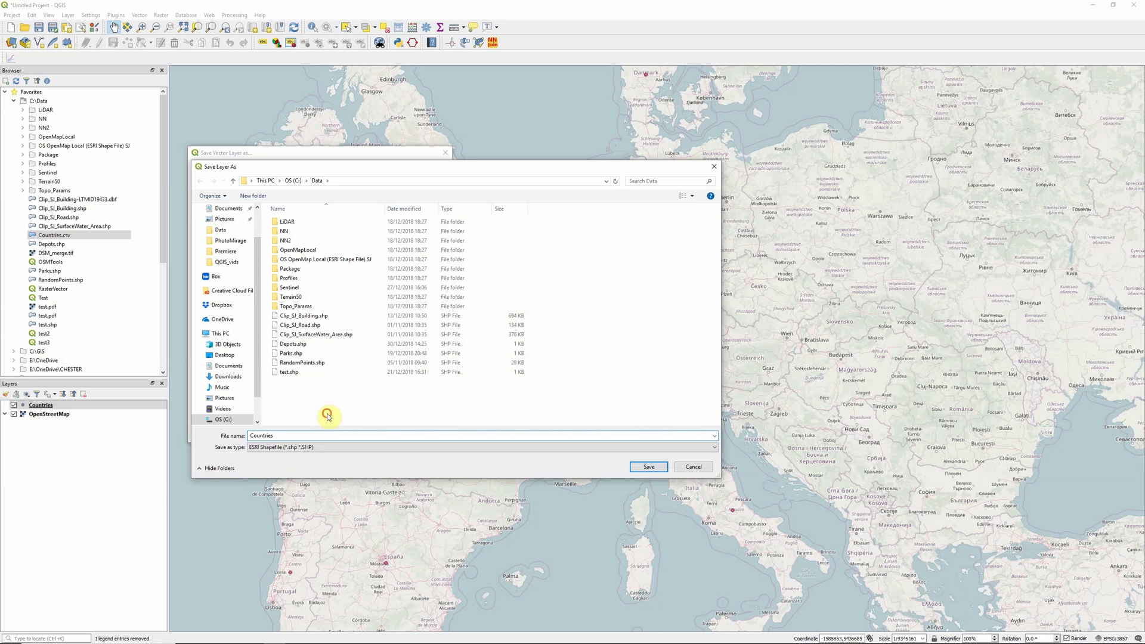
{"action": "left_click", "coordinate": [648, 467]}
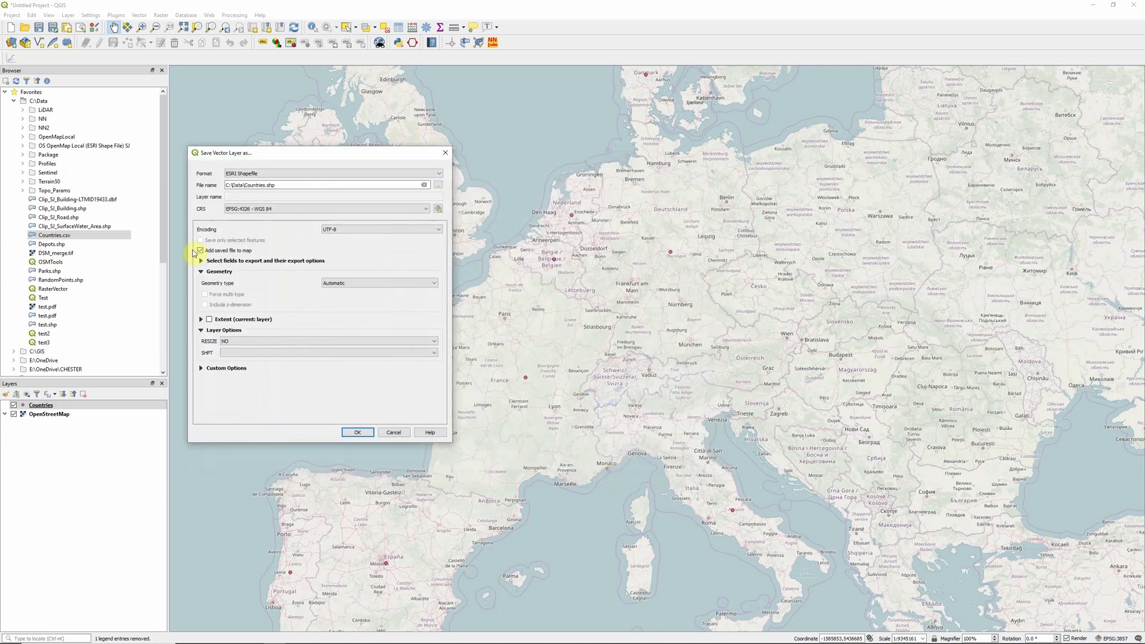
Export to Countries.shp, hide the lower Countries layer, and review the new layer's attribute table
{"action": "left_click", "coordinate": [360, 431]}
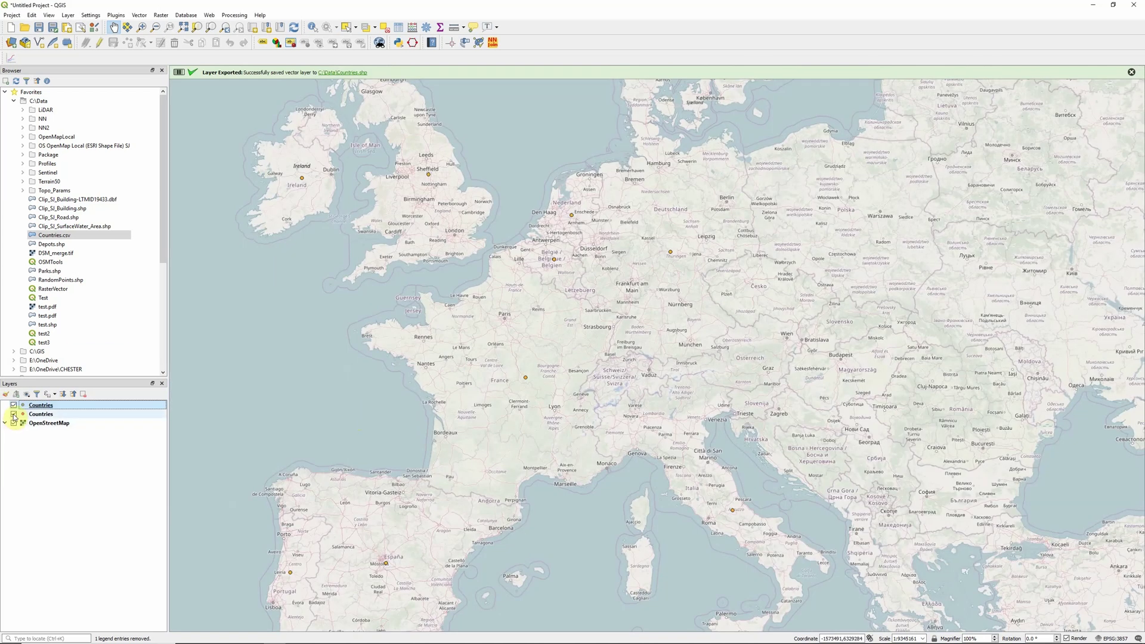
{"action": "left_click", "coordinate": [13, 414]}
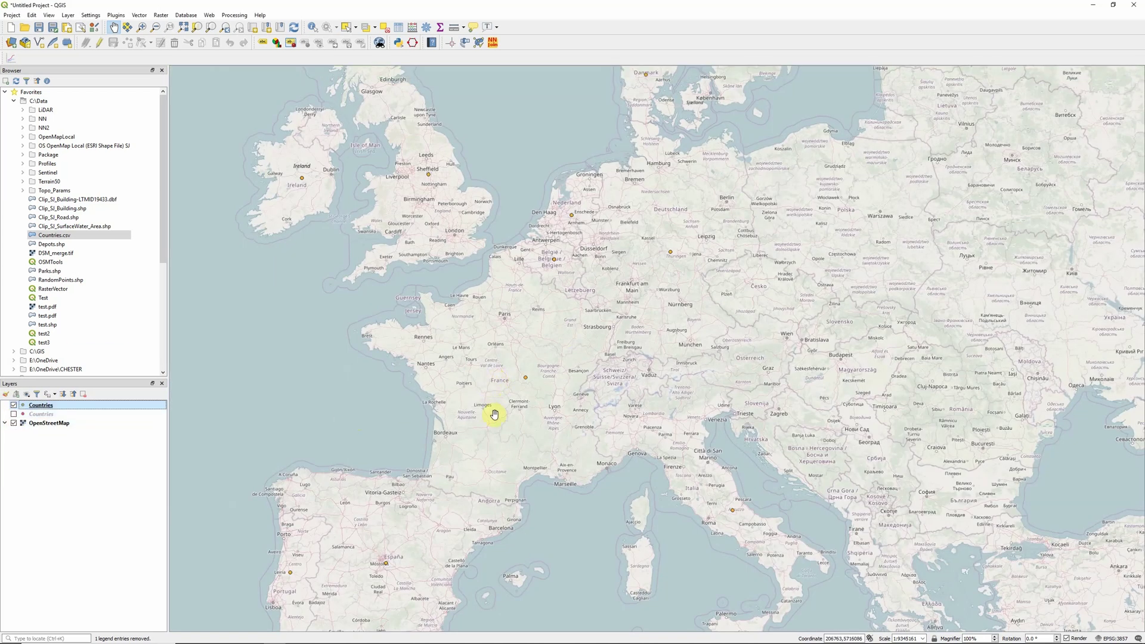
{"action": "right_click", "coordinate": [123, 407]}
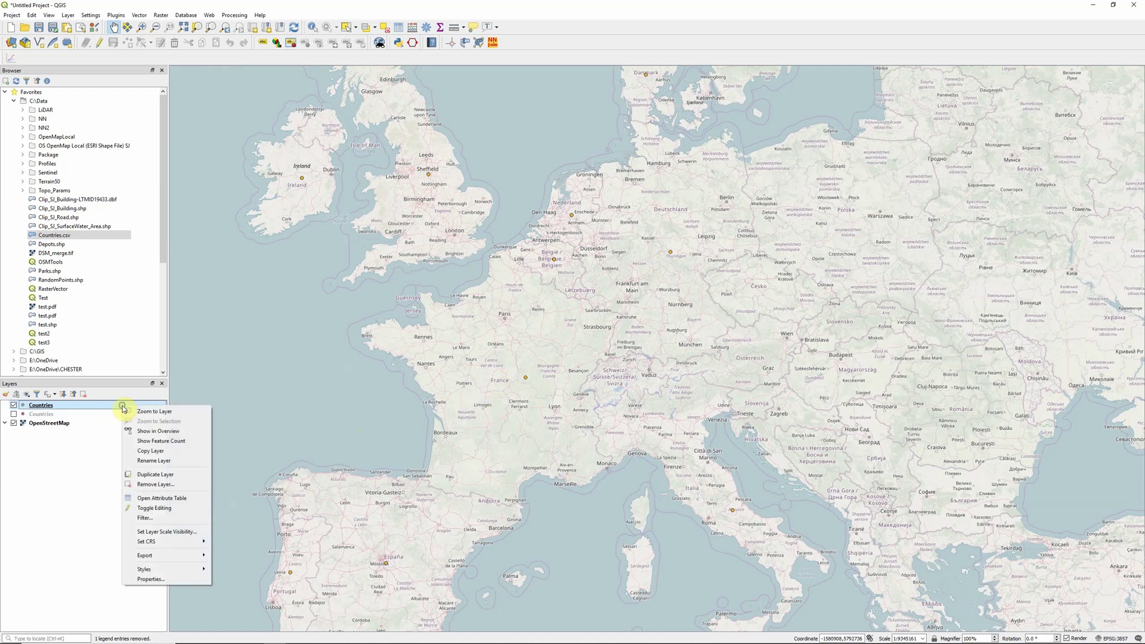
{"action": "left_click", "coordinate": [162, 498]}
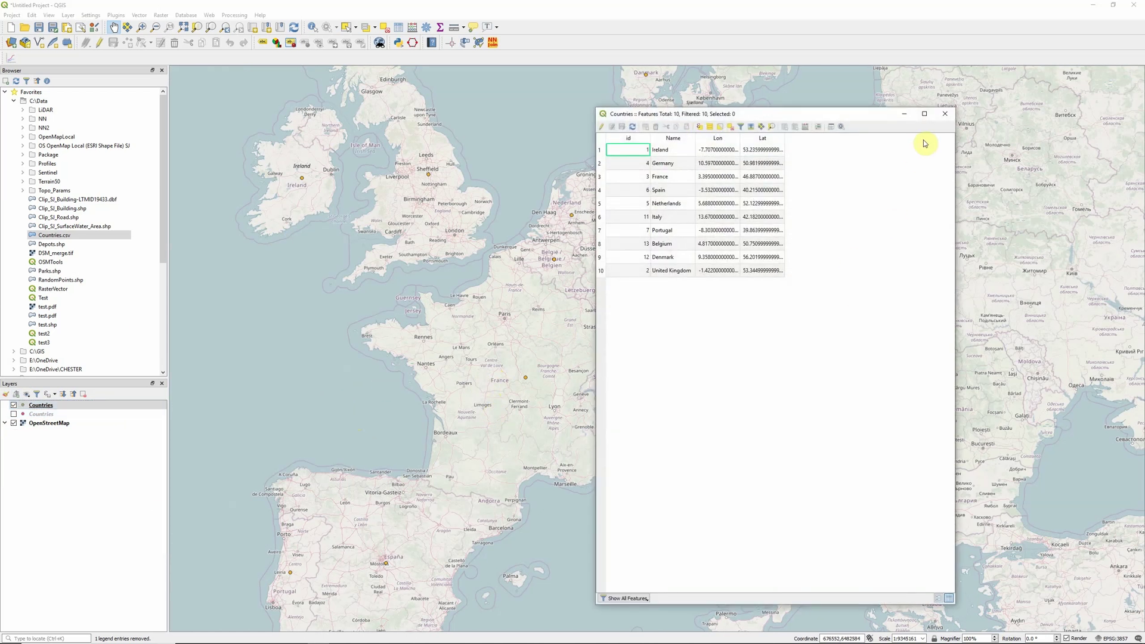
{"action": "left_click", "coordinate": [946, 115]}
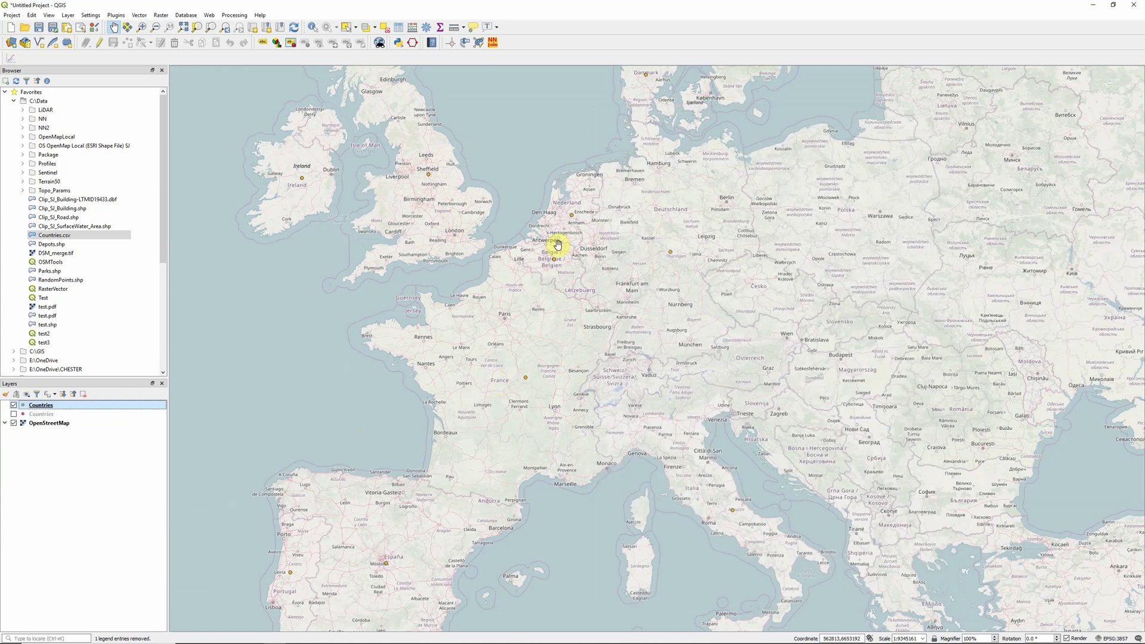